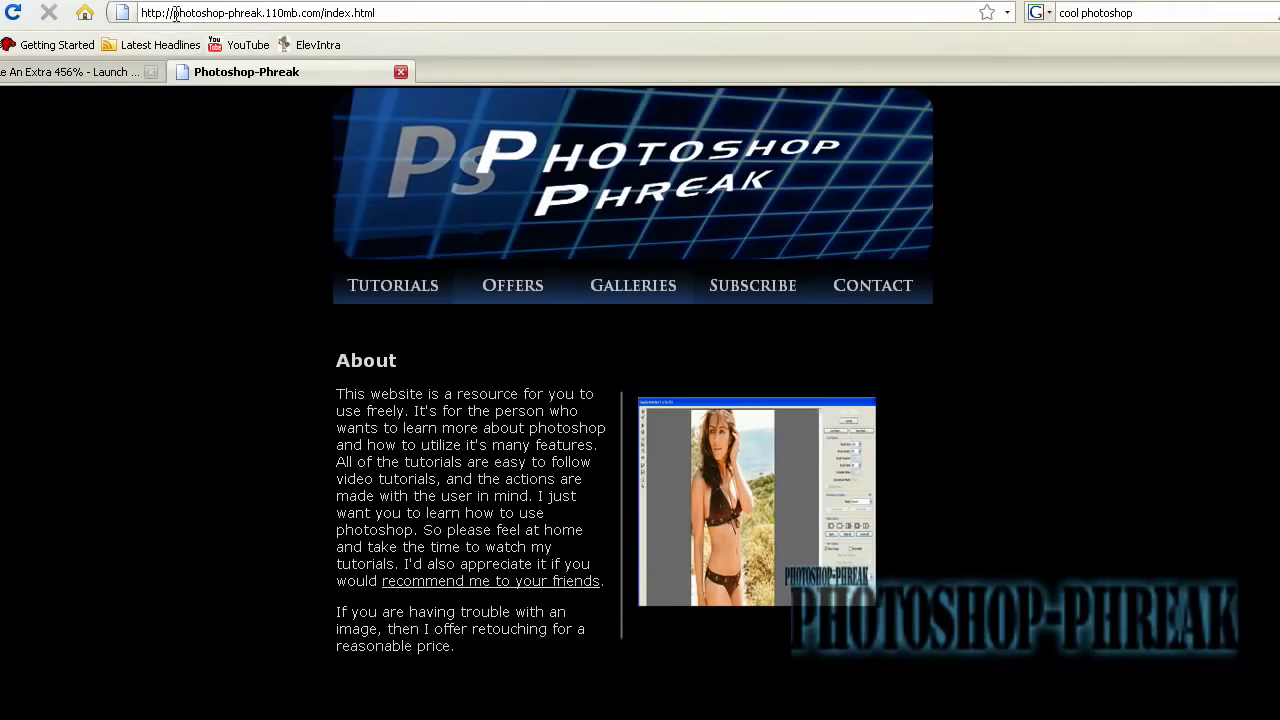
Step: Open the Actions page on the Photoshop-Phreak site
click(527, 320)
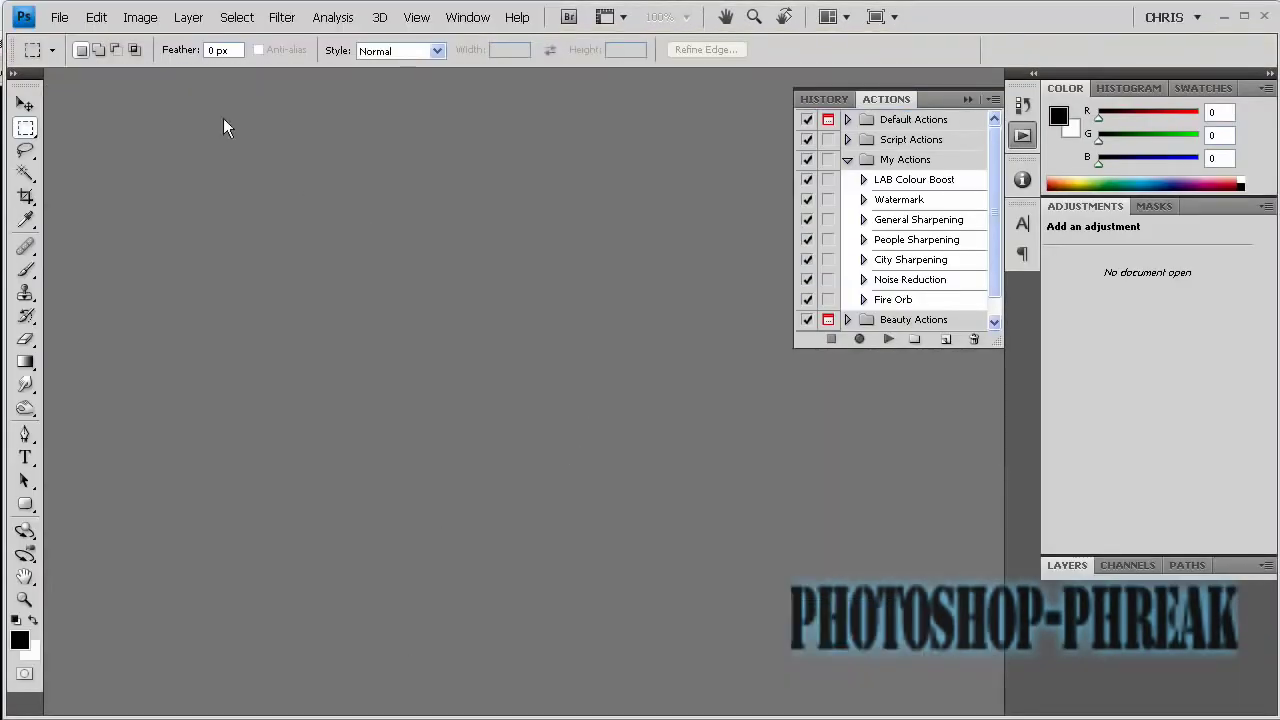
Step: Create Untitled-1, a 2000 × 2000 px document with a white background
click(68, 22)
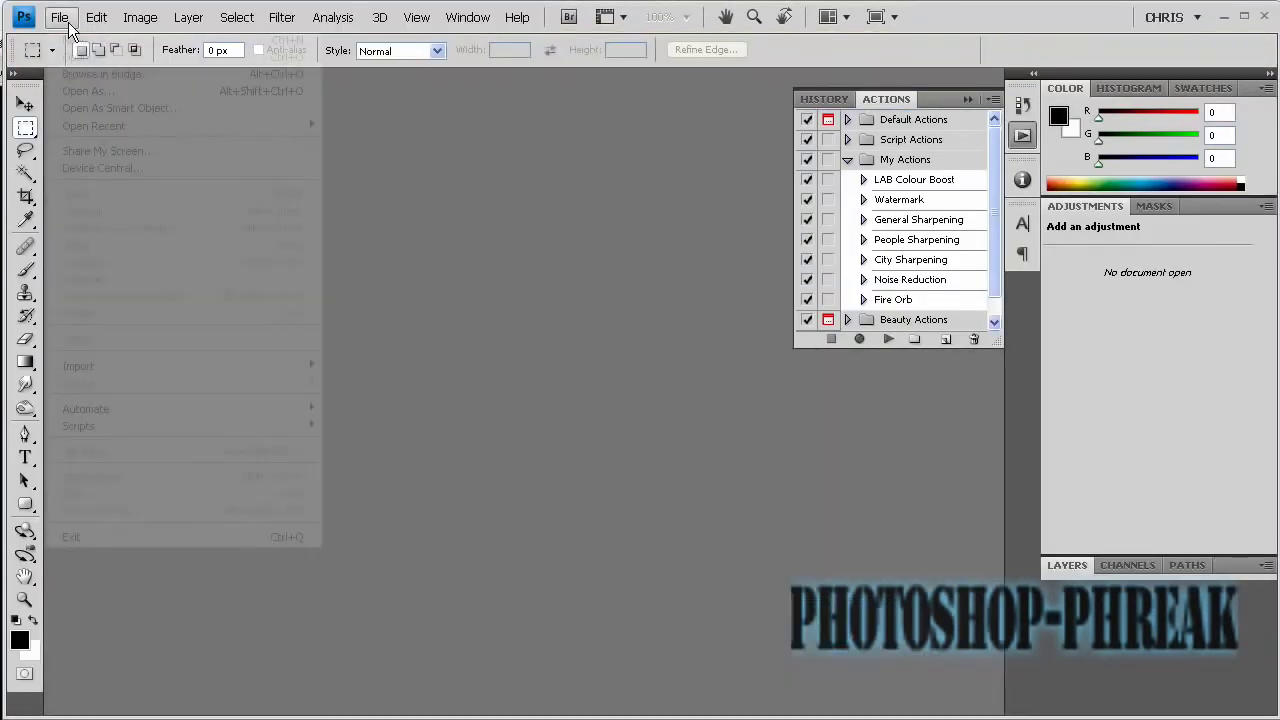
key(Escape)
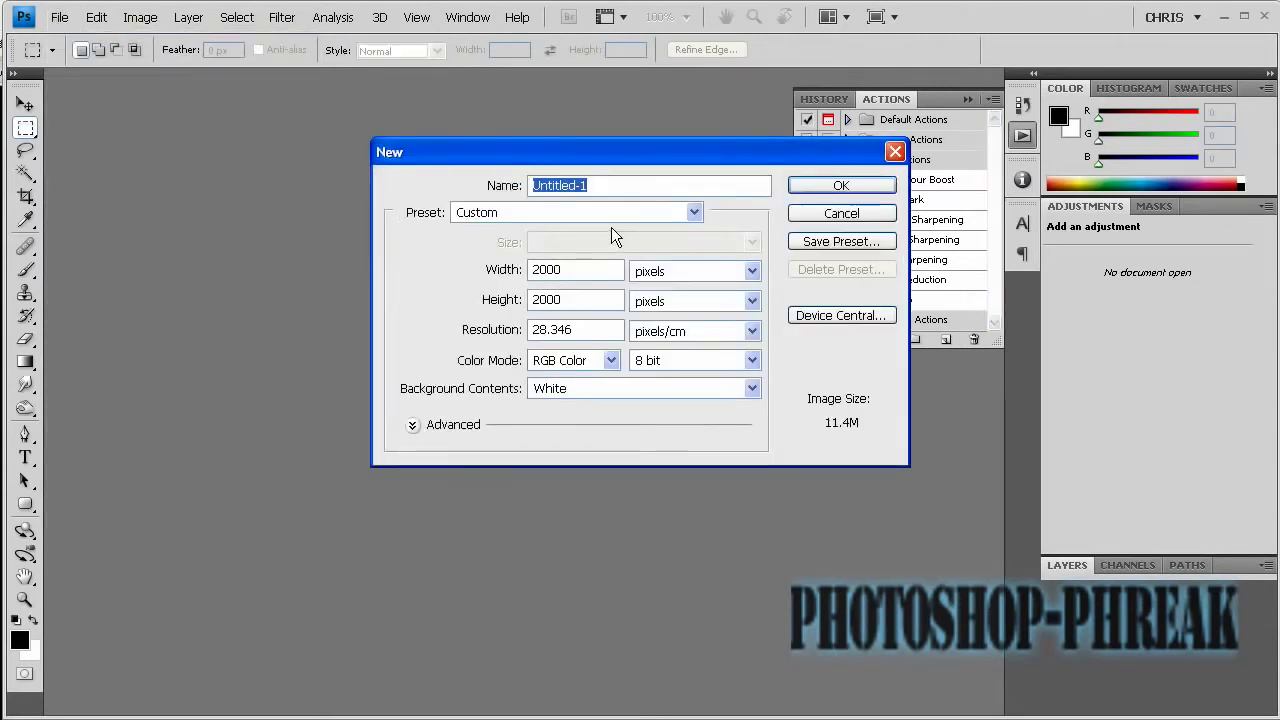
click(798, 187)
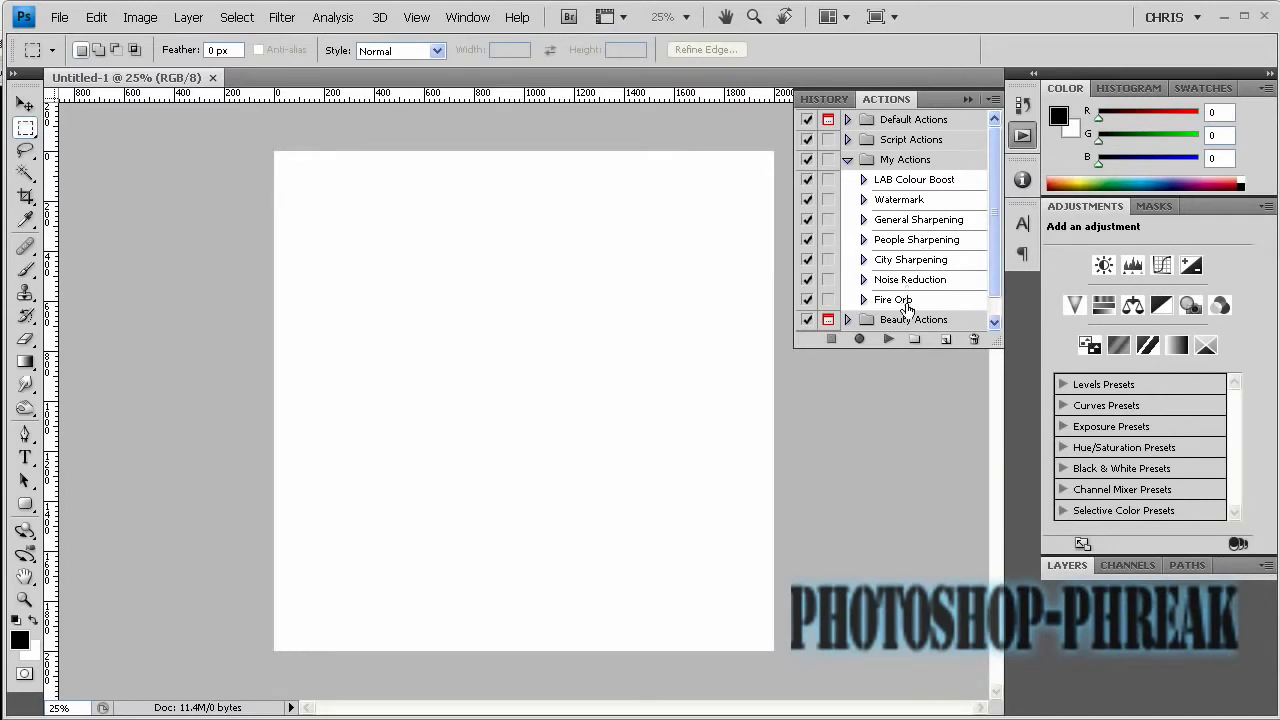
Step: Play the Fire Orb action from My Actions and show the Layers panel
click(898, 300)
click(889, 340)
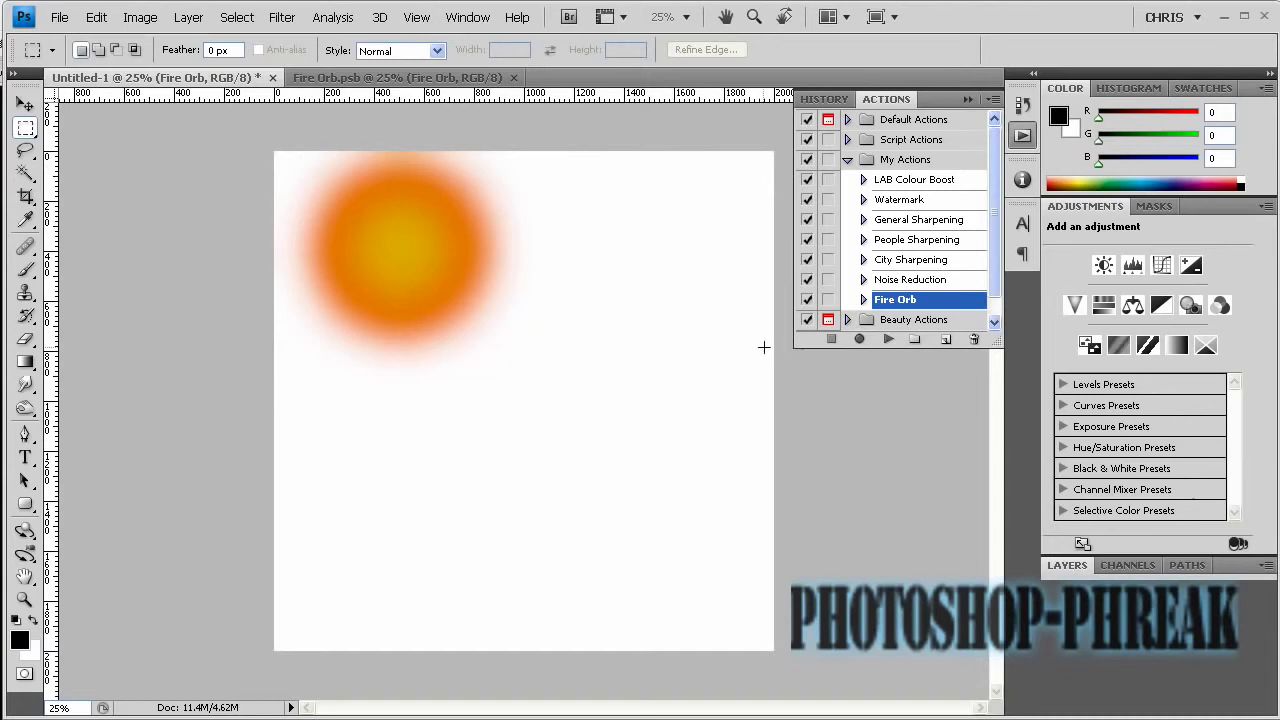
click(1060, 565)
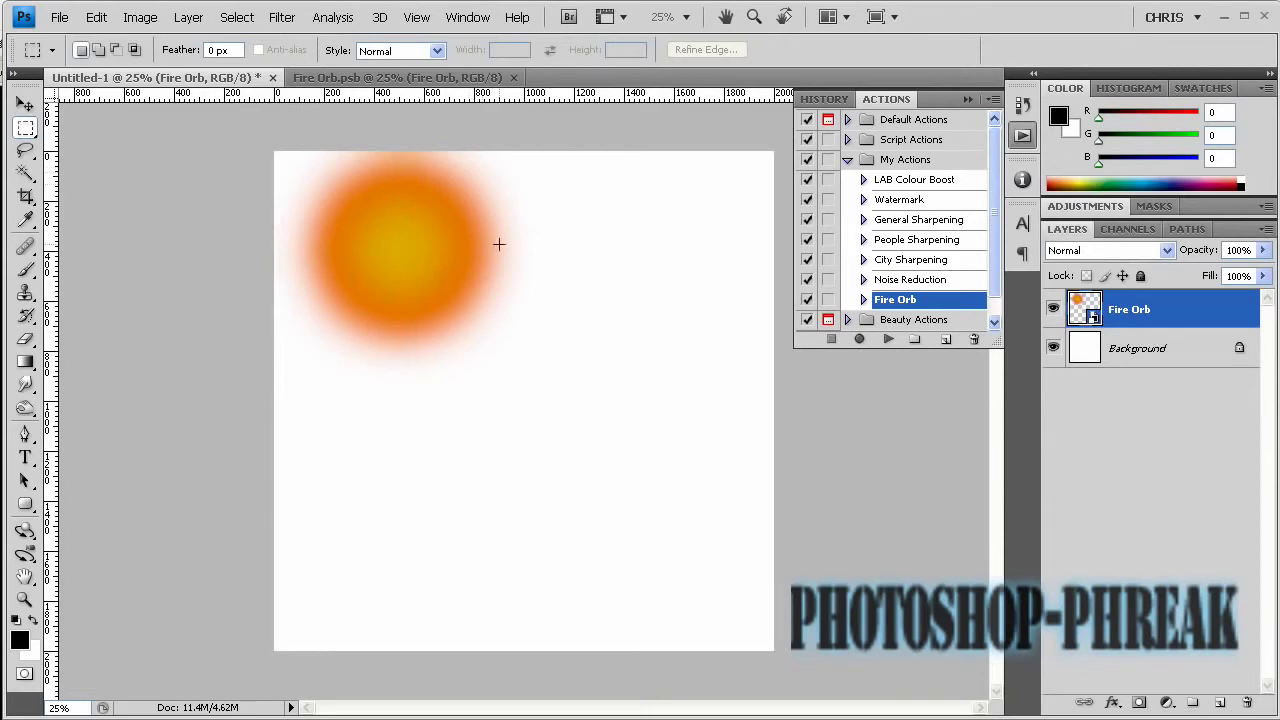
Step: Drag the orb to the centre of the canvas with the Move tool
key(v)
drag(414, 243, 500, 340)
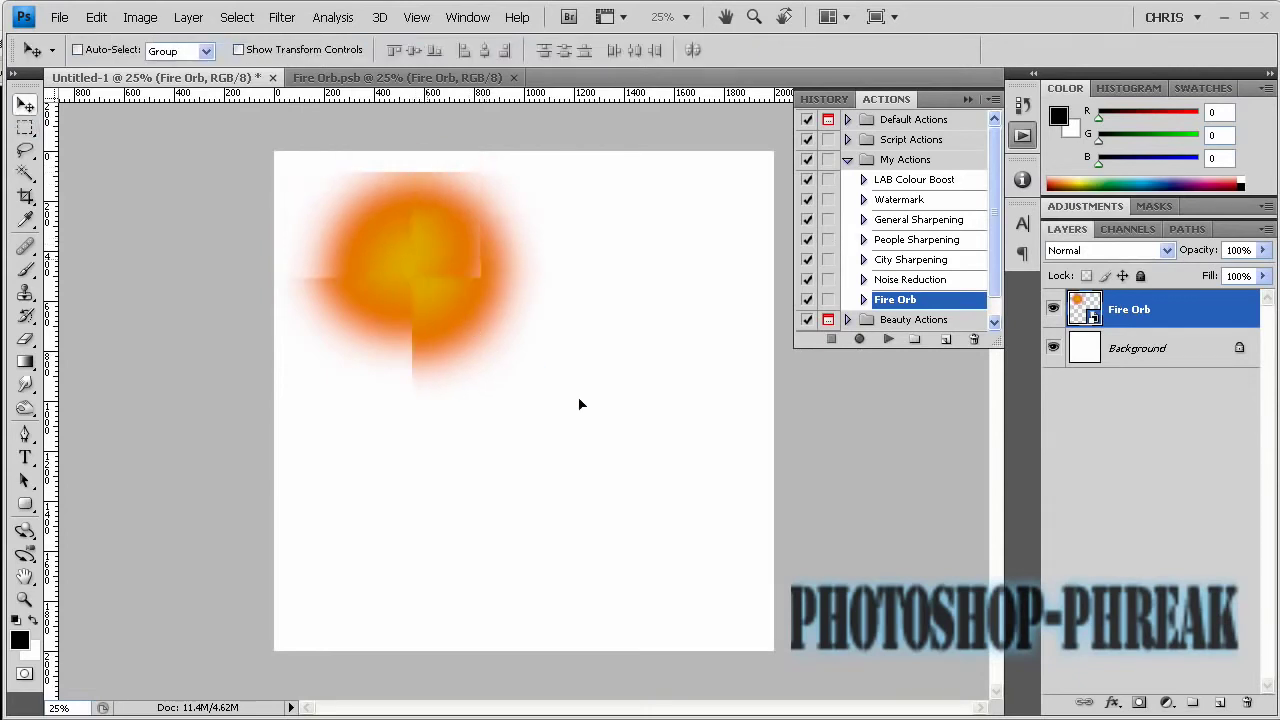
drag(580, 404, 606, 307)
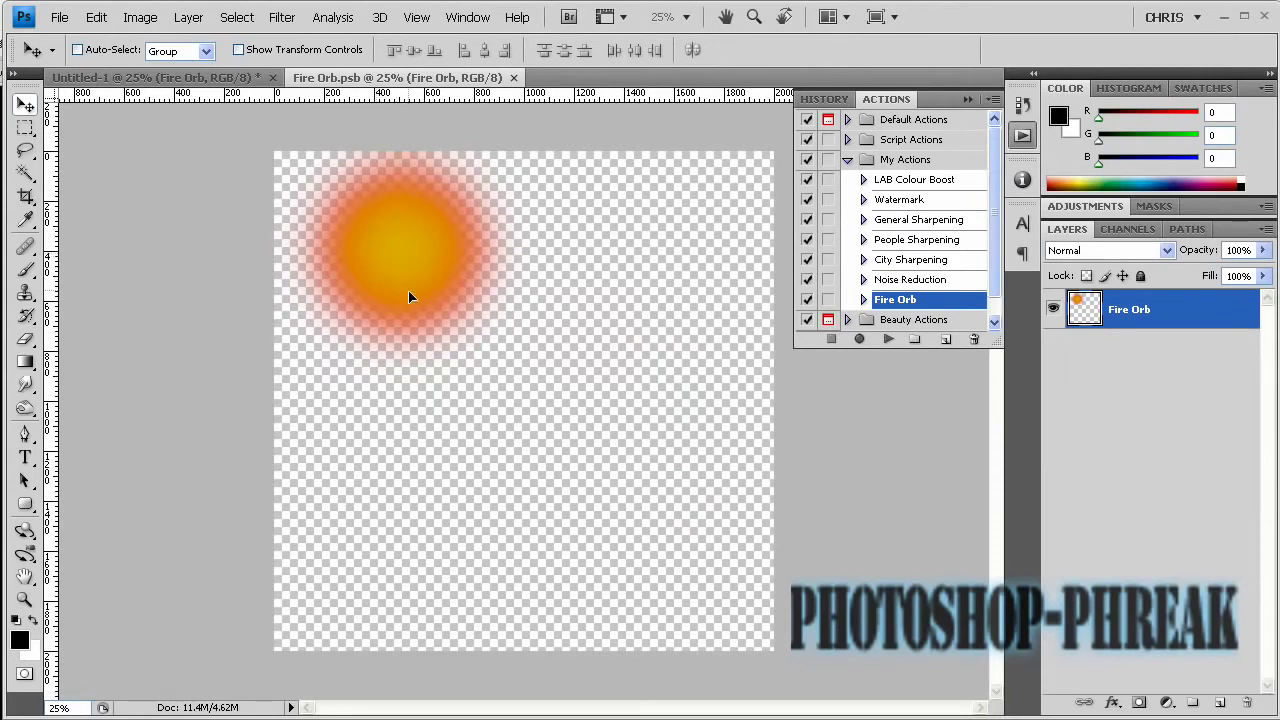
drag(408, 290, 523, 391)
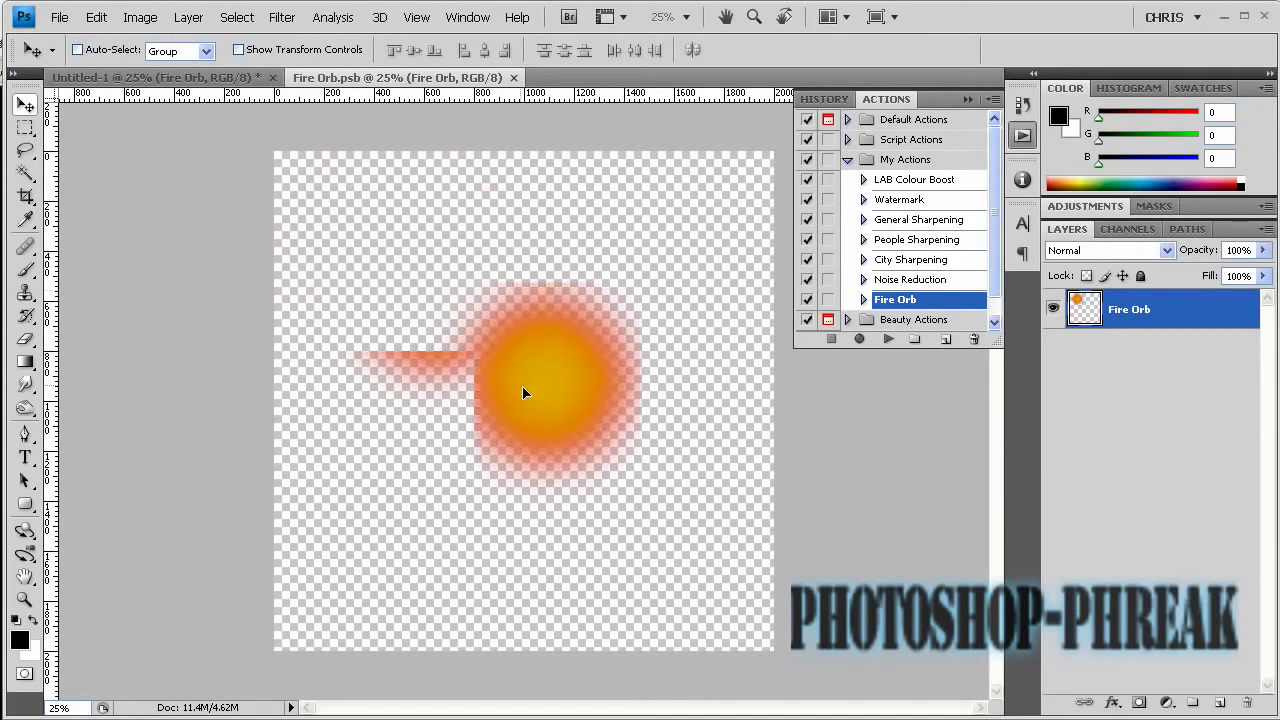
Step: Adjust the Eraser's brush size and hardness, then run the Copyright action with F2
key(e)
right_click(452, 282)
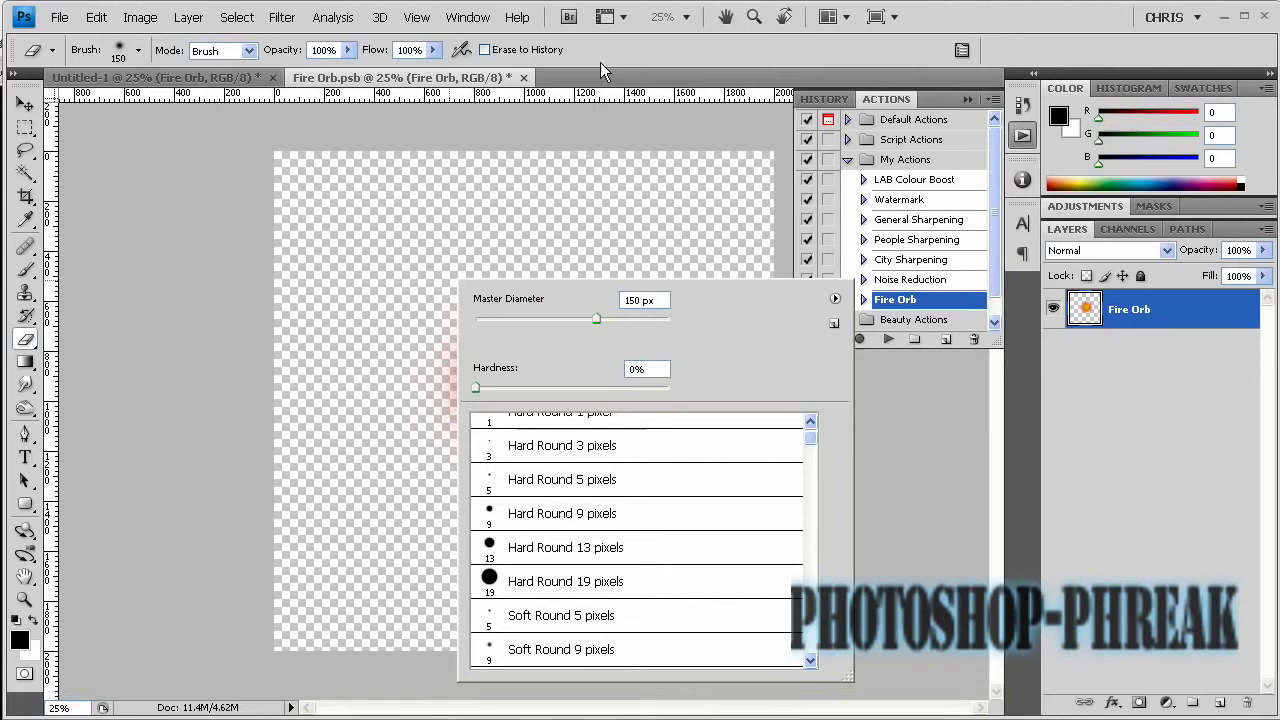
click(560, 191)
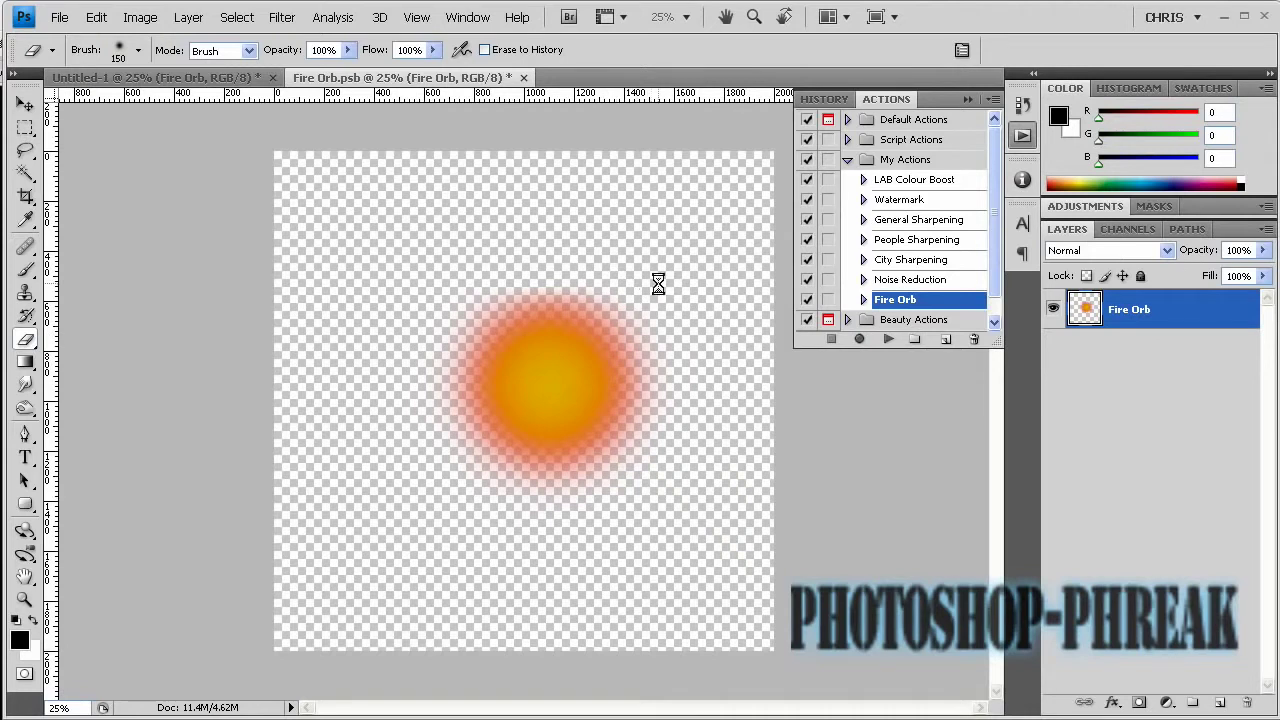
key(F2)
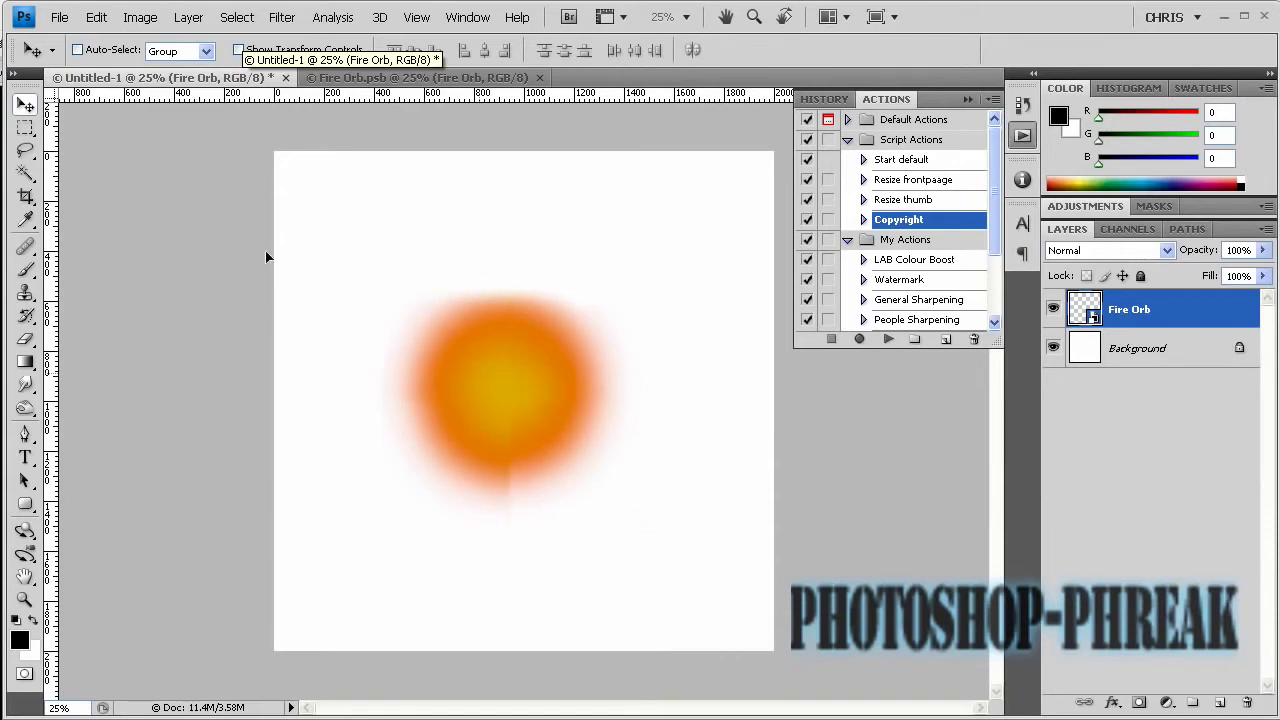
Step: Choose the Smudge tool and confirm rasterizing the Fire Orb smart object
click(25, 387)
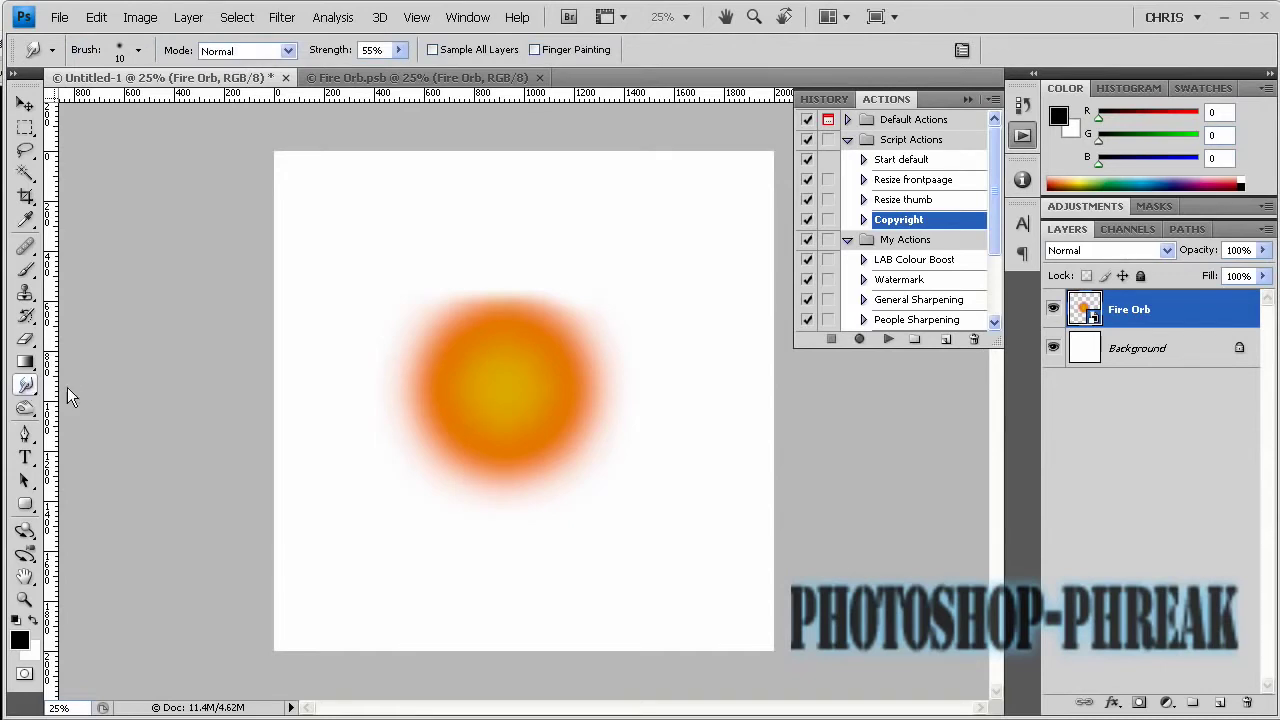
click(450, 377)
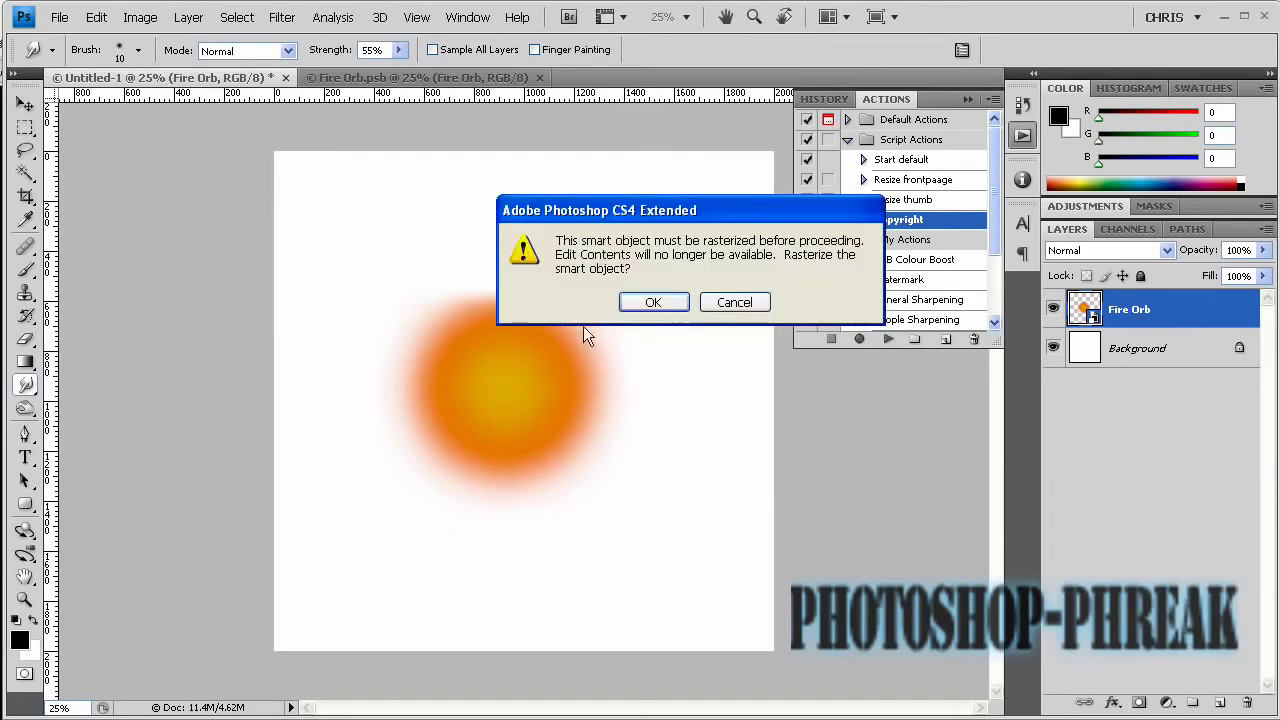
click(643, 293)
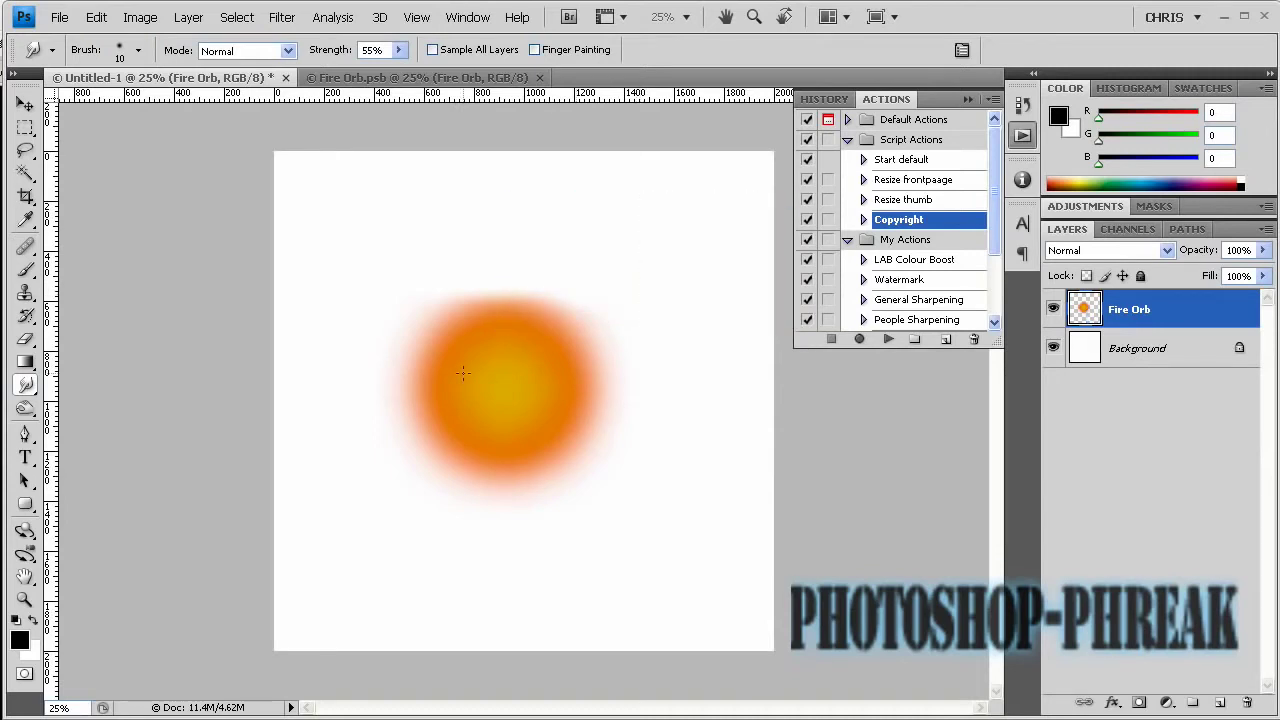
key(ctrl+plus)
key(ctrl+plus)
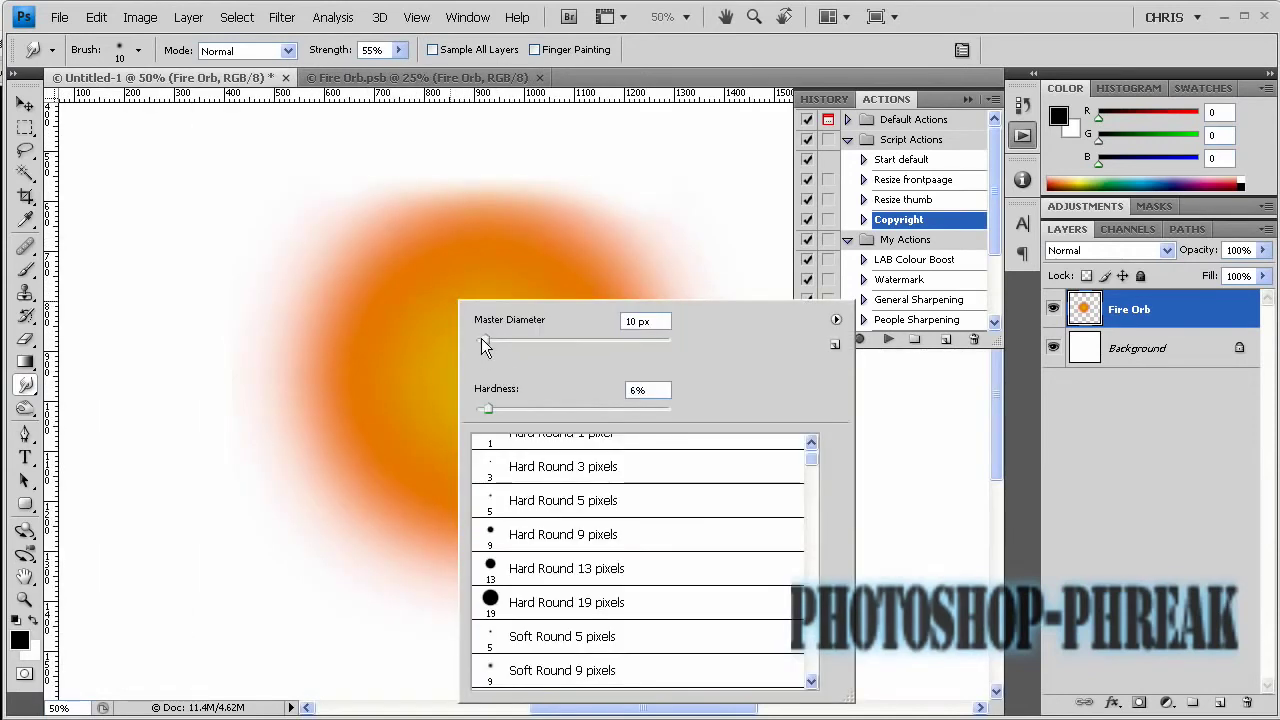
Step: Increase the Smudge brush diameter with the size slider and the ] key
drag(481, 338, 569, 340)
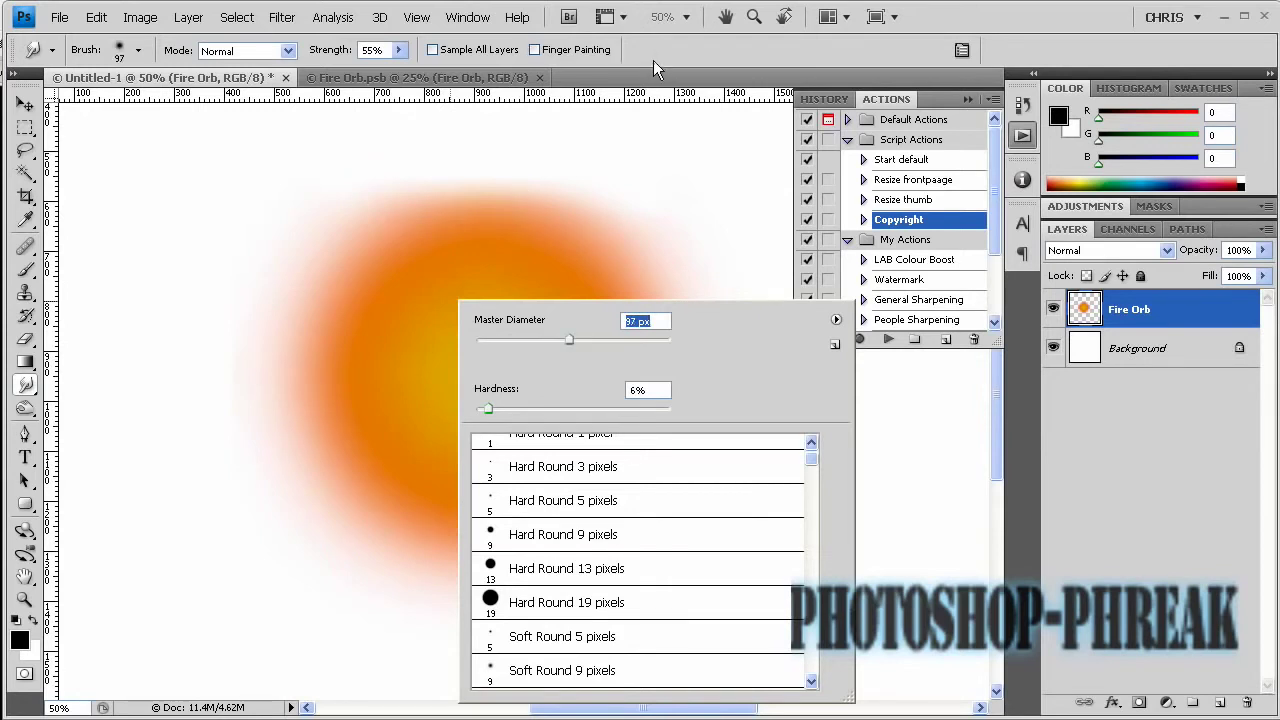
key(Return)
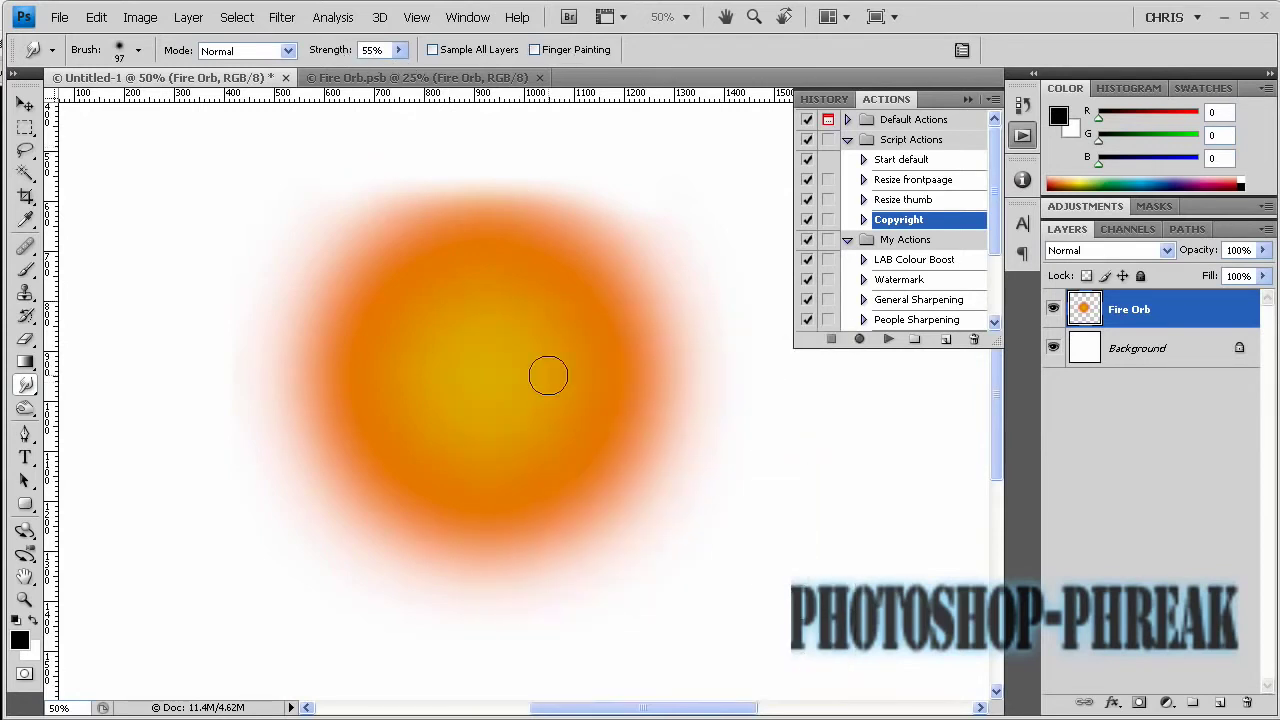
key(bracketright)
key(bracketright)
key(bracketright)
key(bracketright)
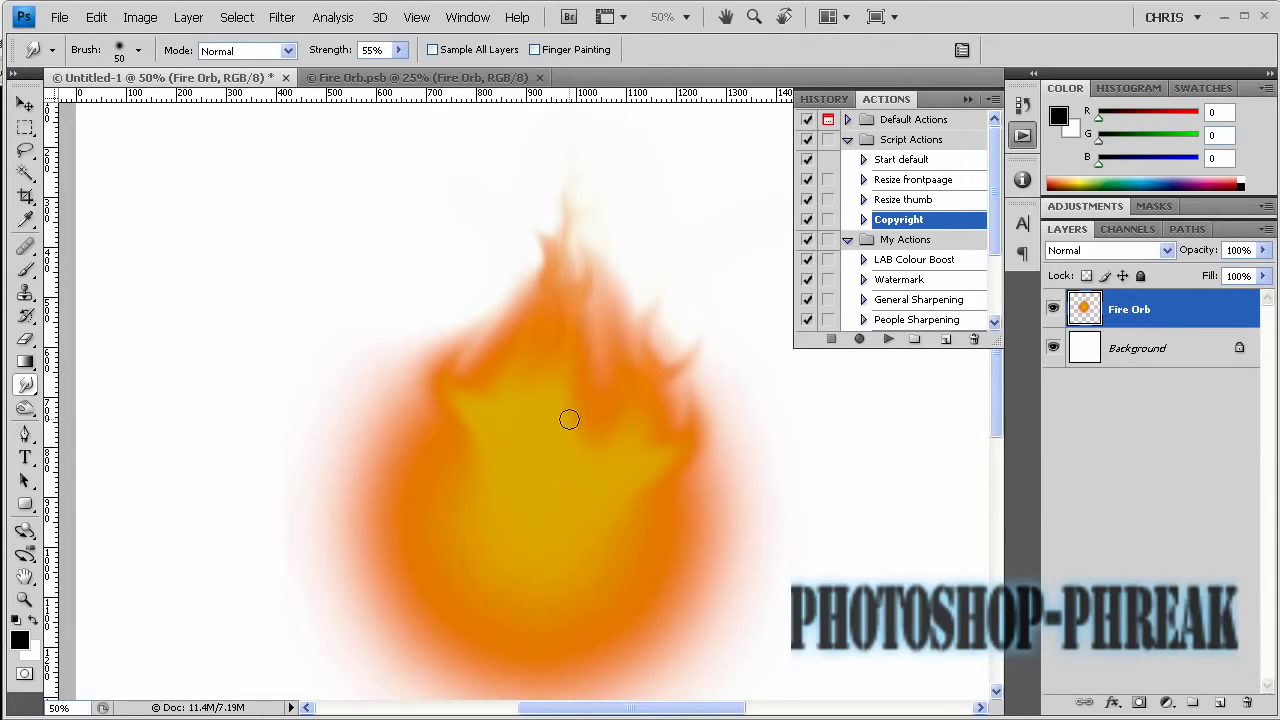
Step: Zoom to 200%, shrink the Smudge brush to 20, and push orange upward along the flame's left edge
key(ctrl+plus)
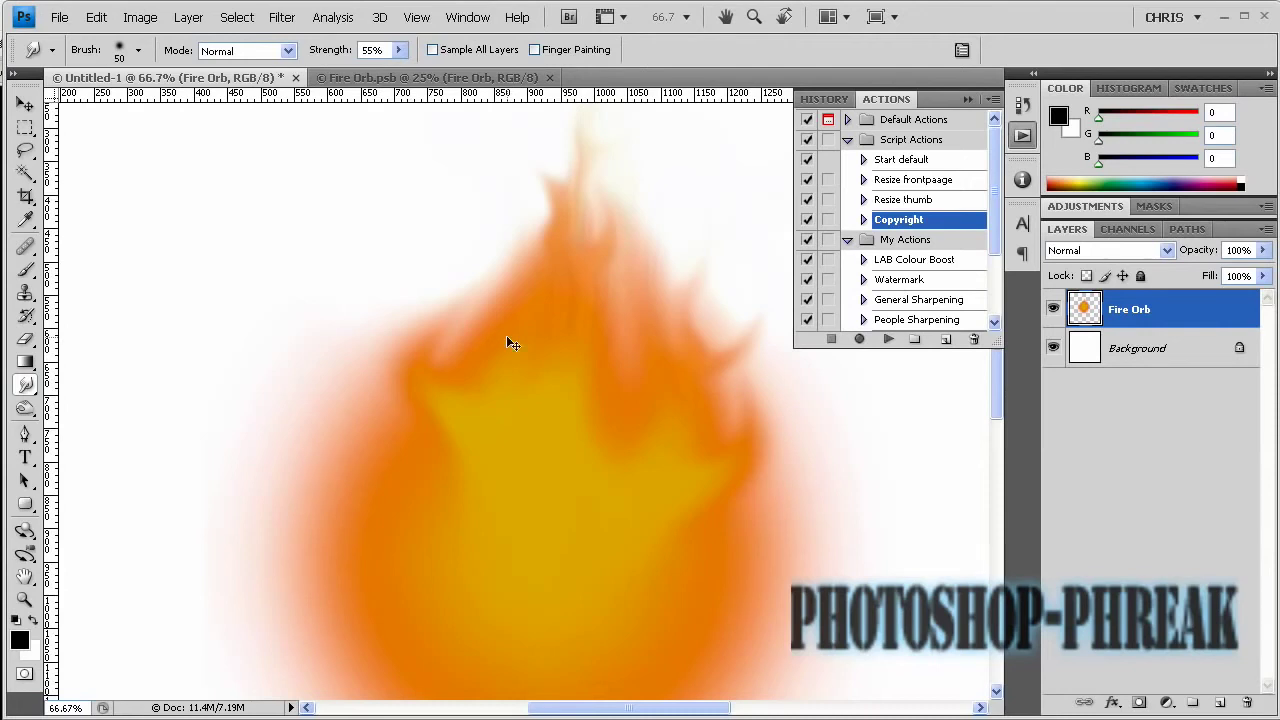
key(ctrl+plus)
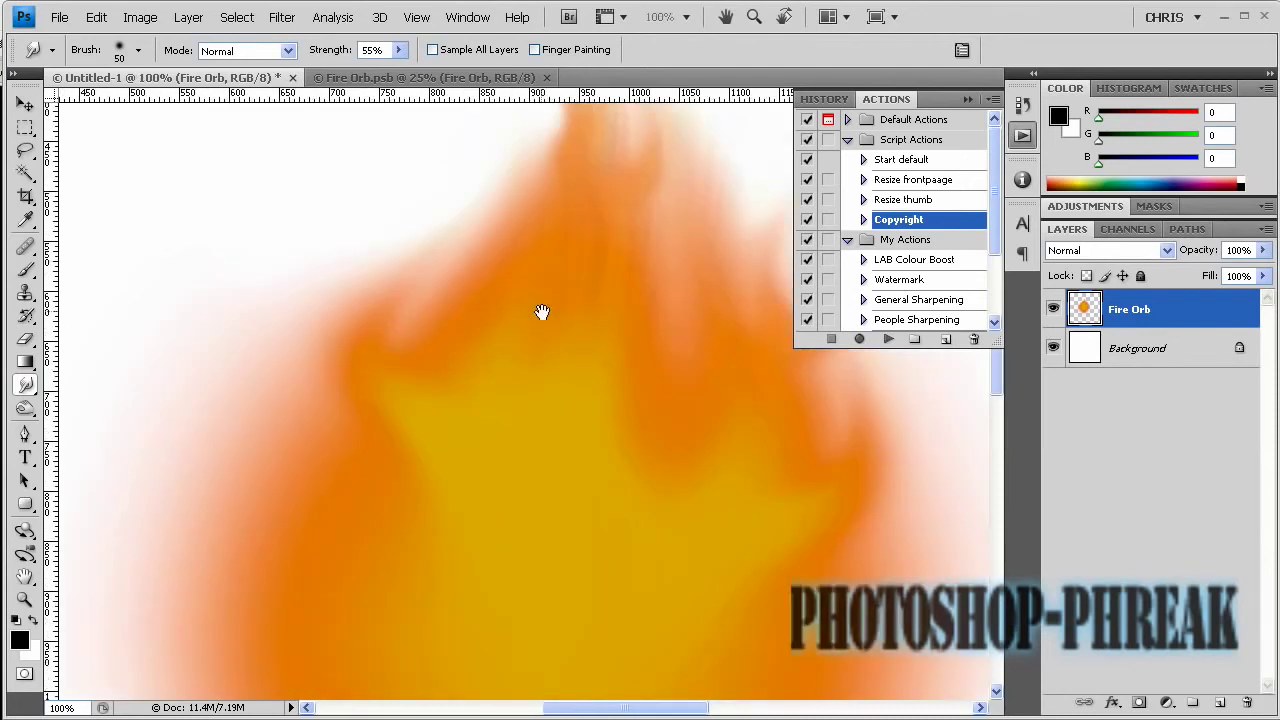
mouse_move(436, 474)
mouse_down()
mouse_move(486, 414)
mouse_move(404, 465)
mouse_up()
key(bracketleft)
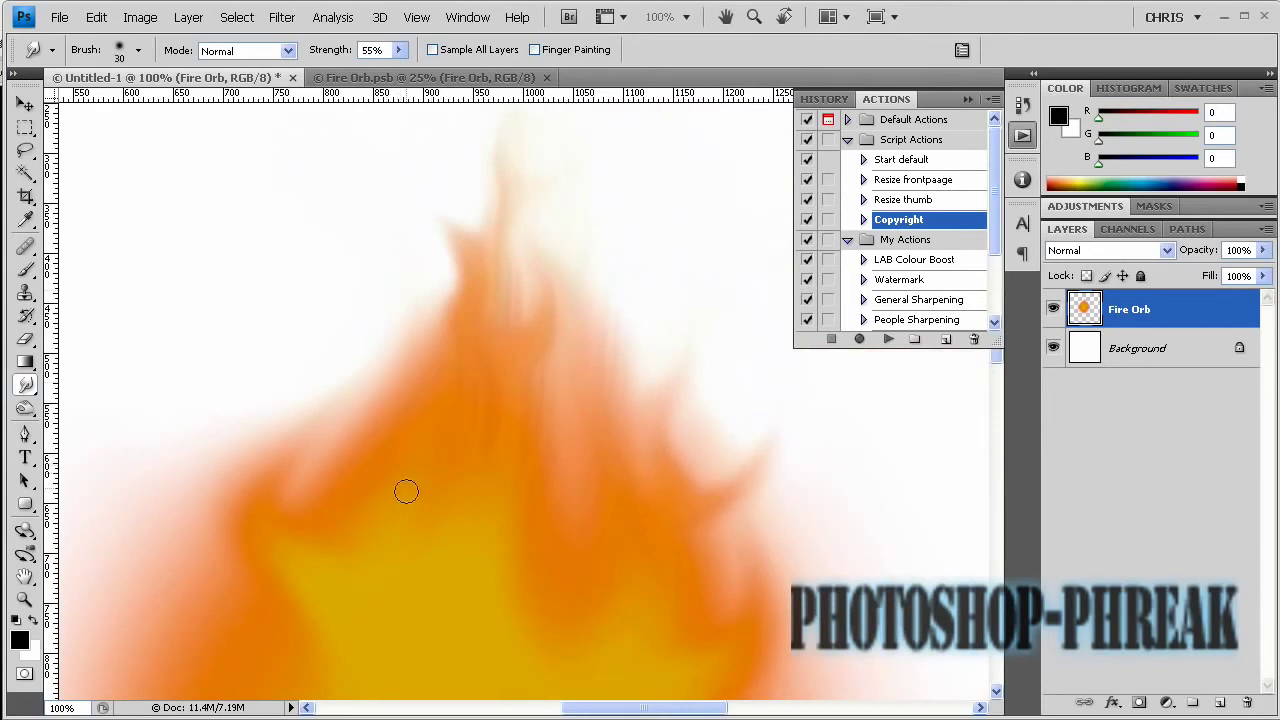
key(bracketleft)
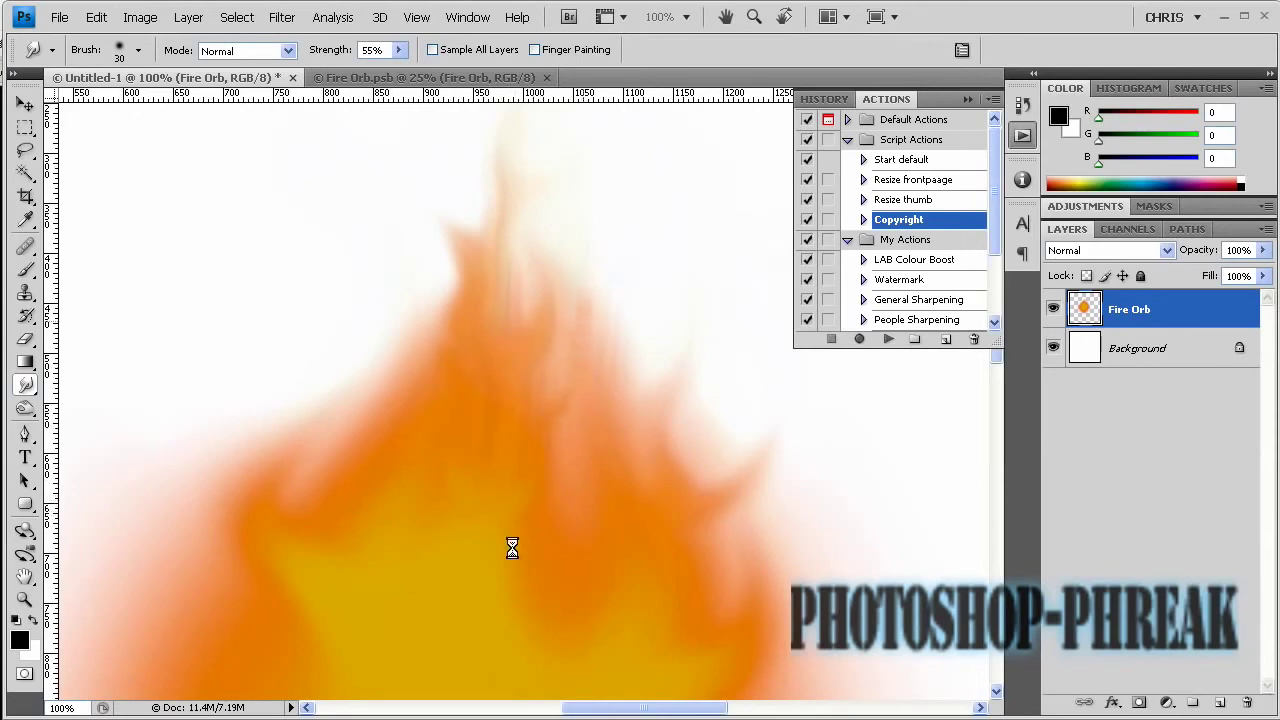
key(bracketleft)
key(ctrl+plus)
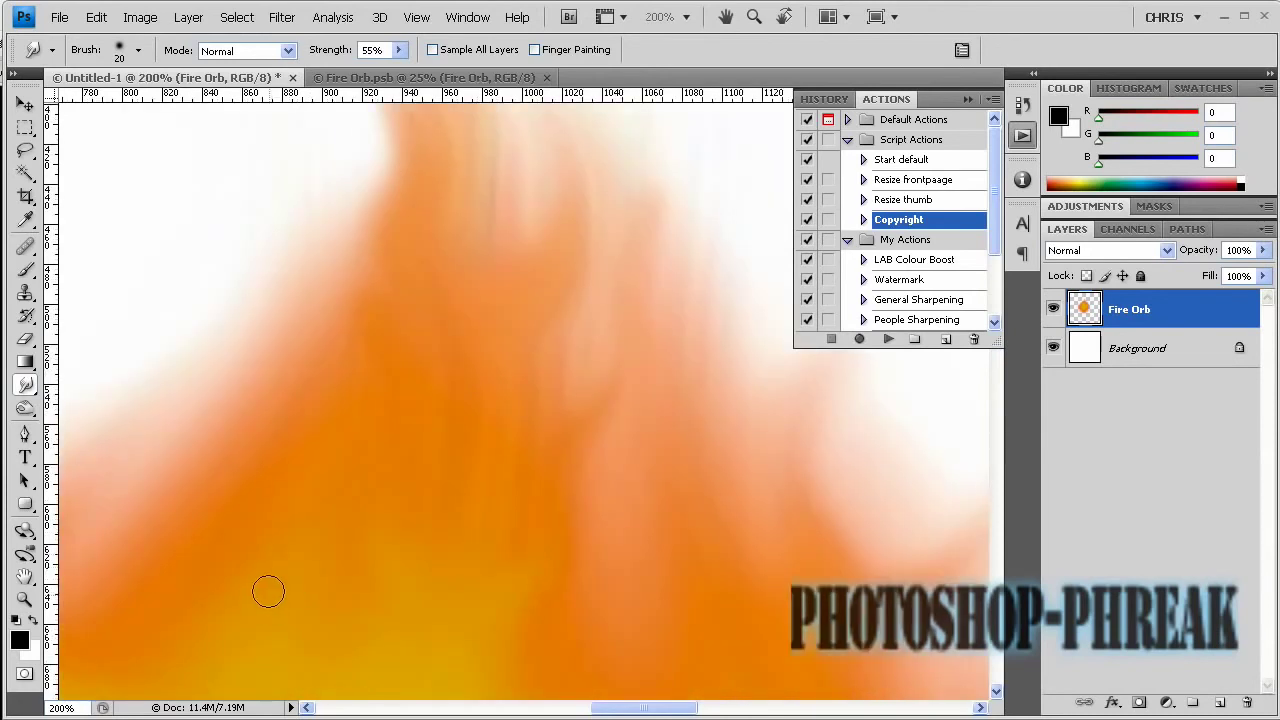
drag(247, 440, 241, 365)
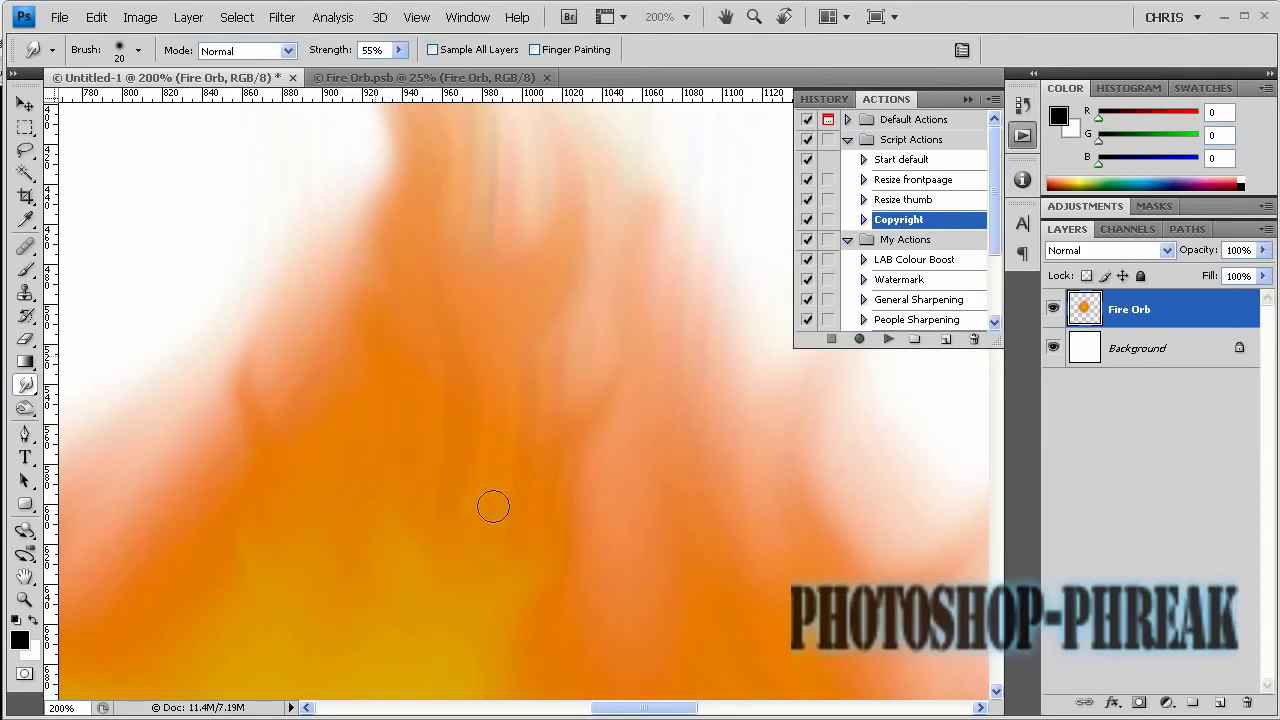
drag(491, 503, 474, 443)
drag(501, 560, 456, 460)
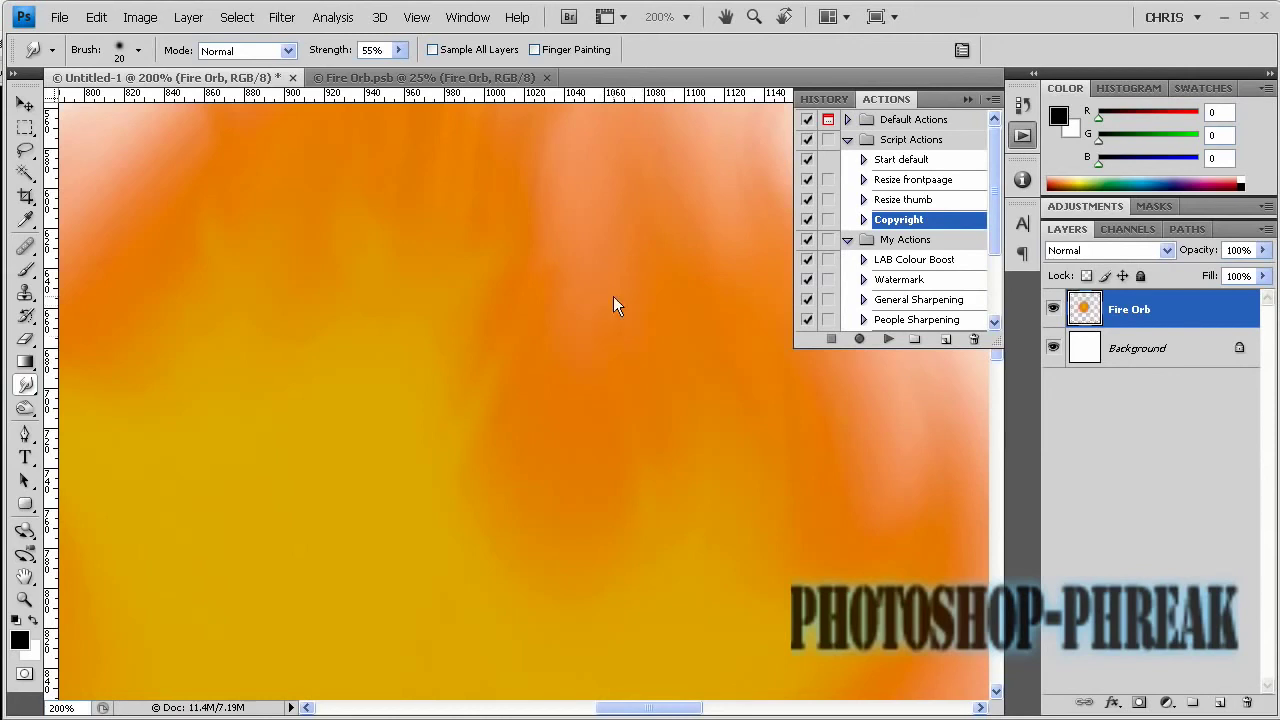
Step: Zoom back out to 100% to view the whole flame
key(ctrl+minus)
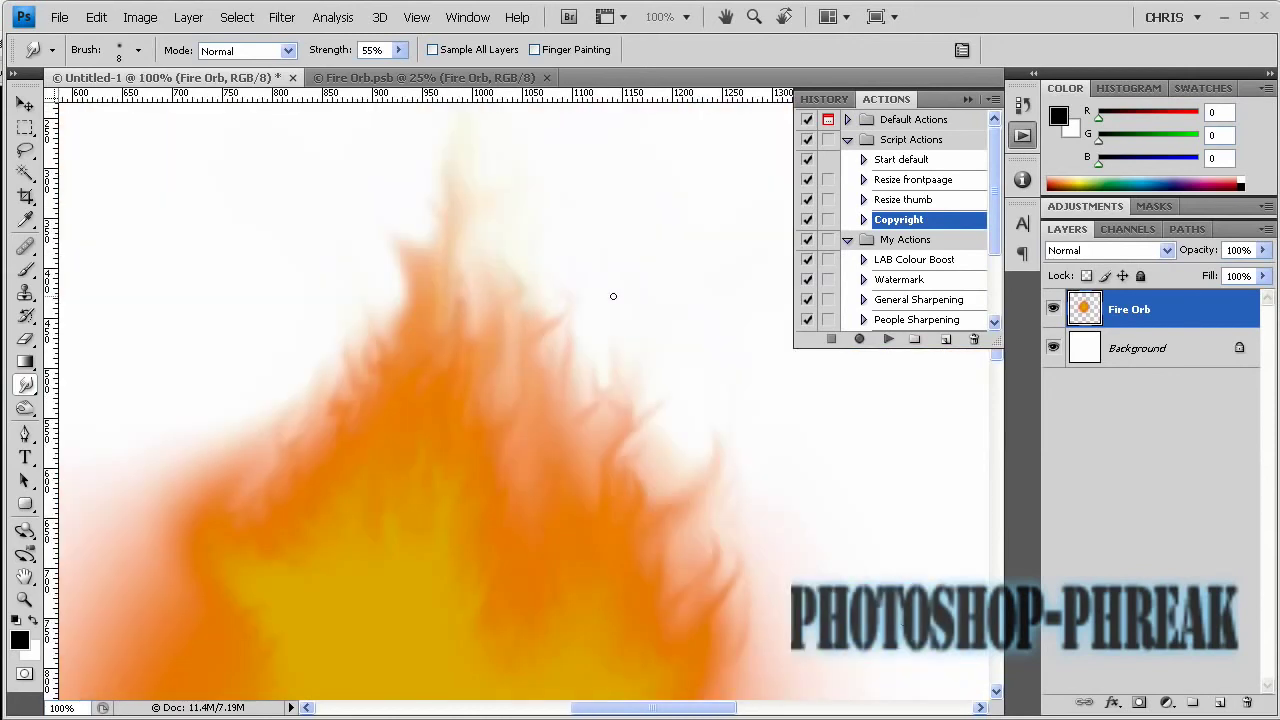